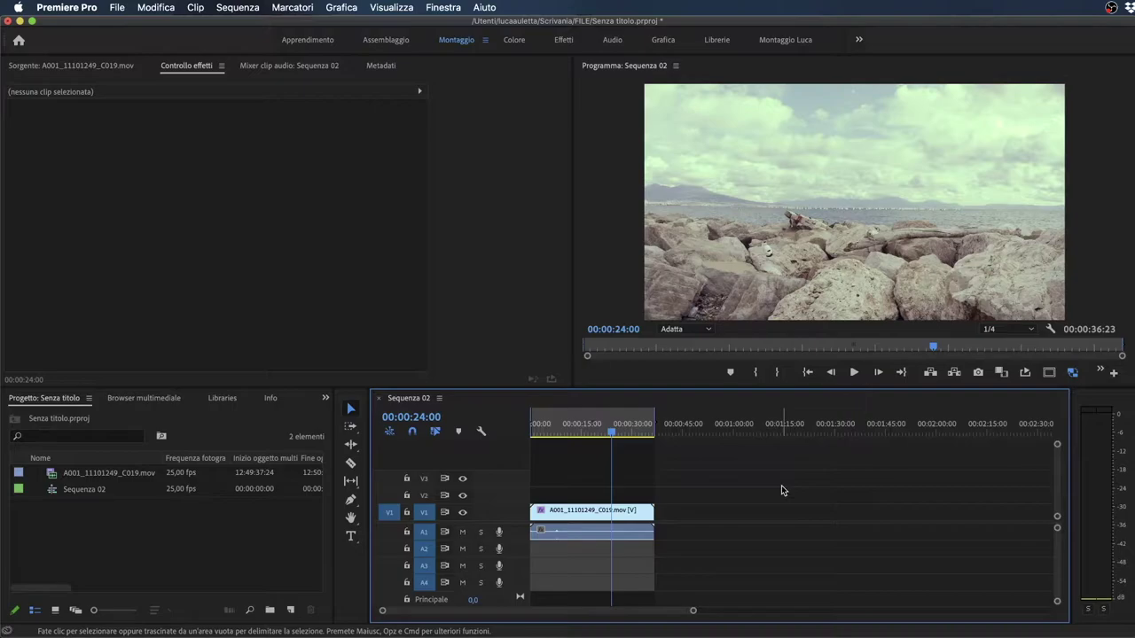
Step: Open Export Settings for Sequenza 02 and set the format to Wraptor DCP
{"action": "key", "text": "super+m"}
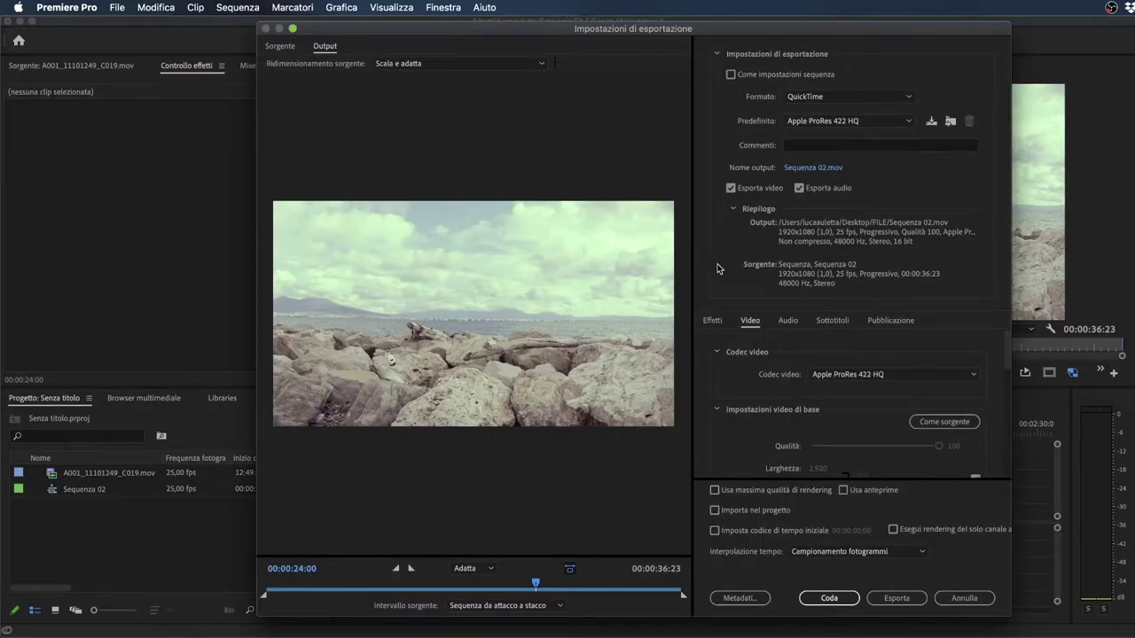
{"action": "left_click", "coordinate": [849, 96]}
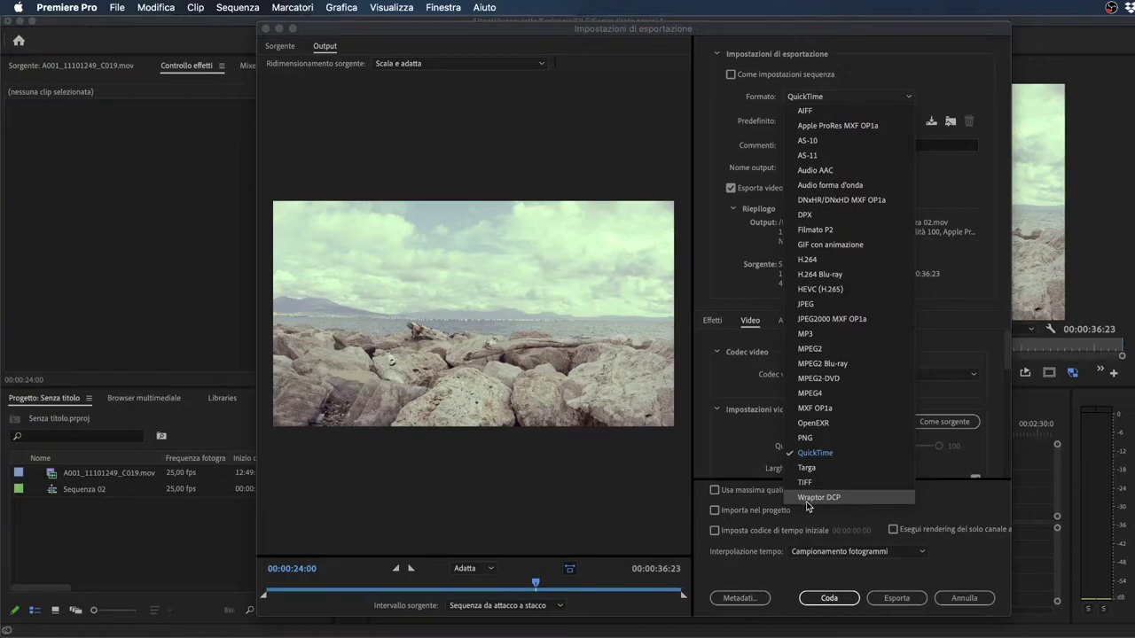
{"action": "left_click", "coordinate": [841, 501]}
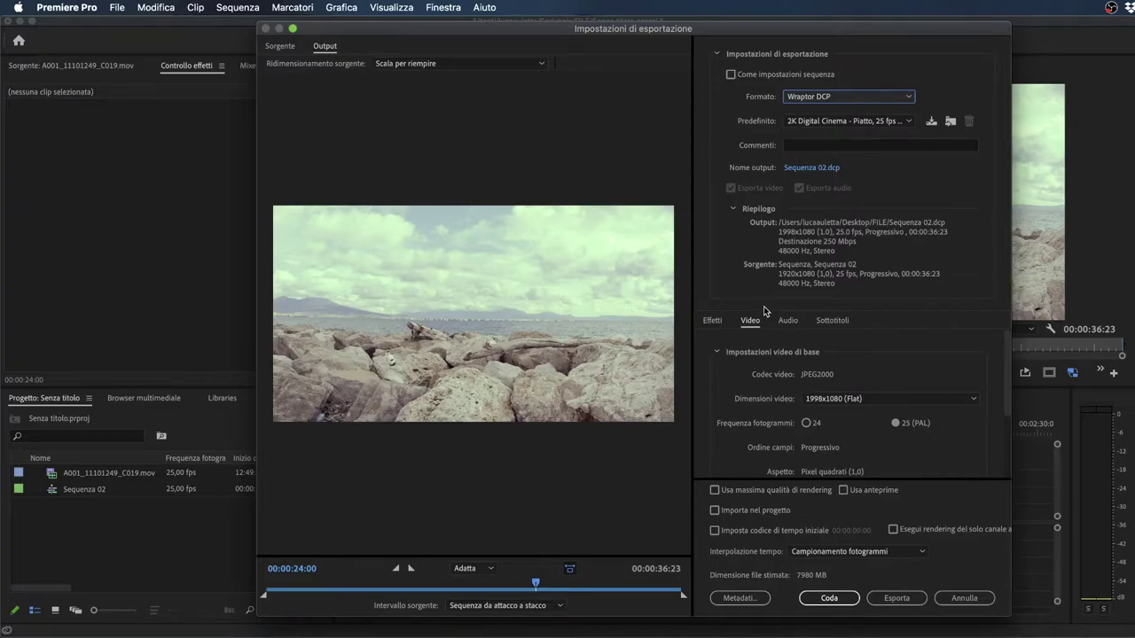
{"action": "left_click", "coordinate": [860, 120]}
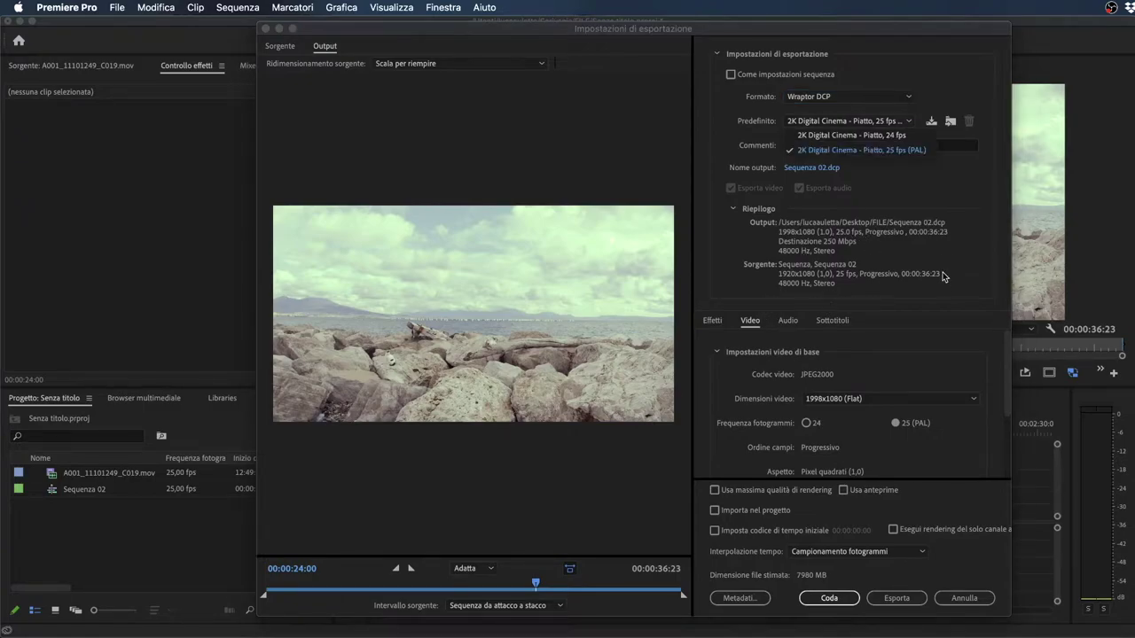
{"action": "left_click", "coordinate": [914, 153]}
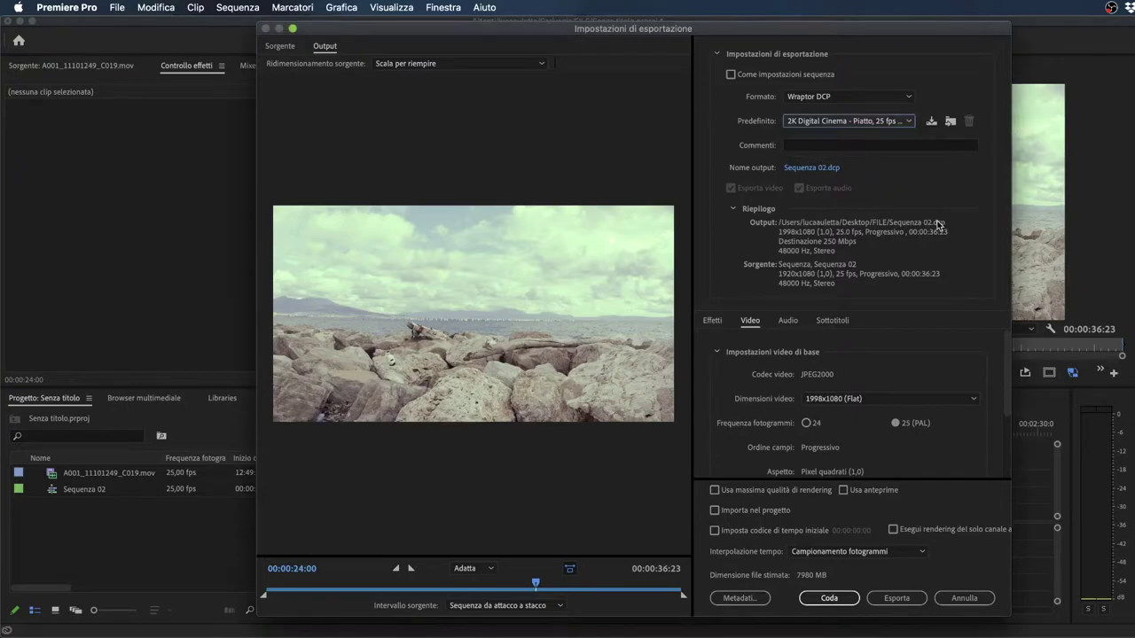
{"action": "scroll", "coordinate": [945, 380], "scroll_direction": "down", "scroll_amount": 1}
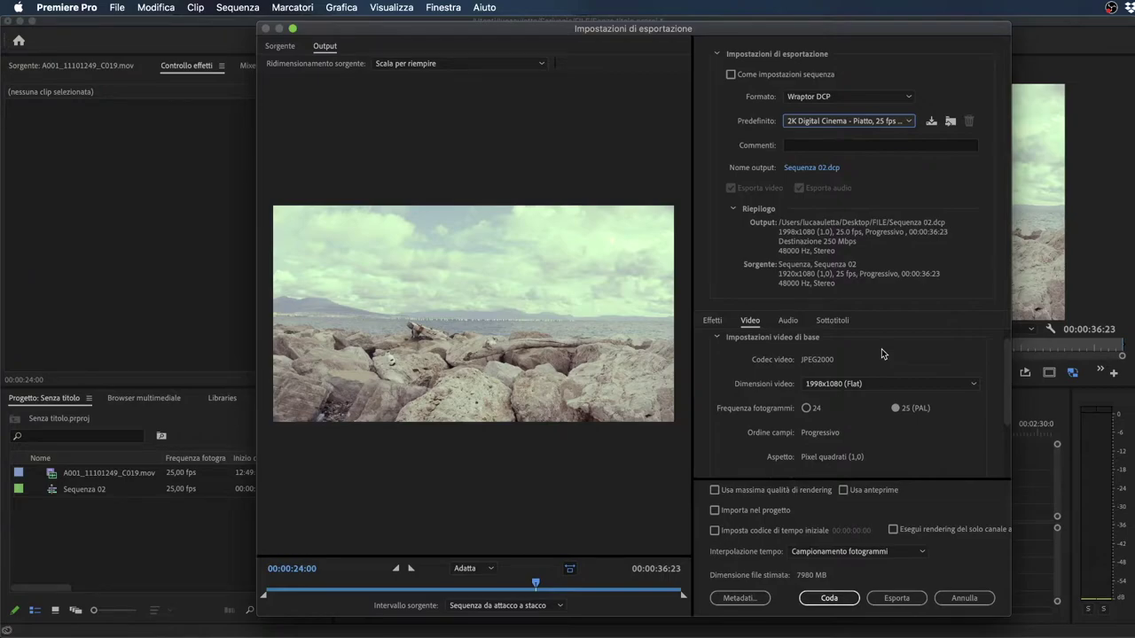
{"action": "left_click", "coordinate": [789, 321]}
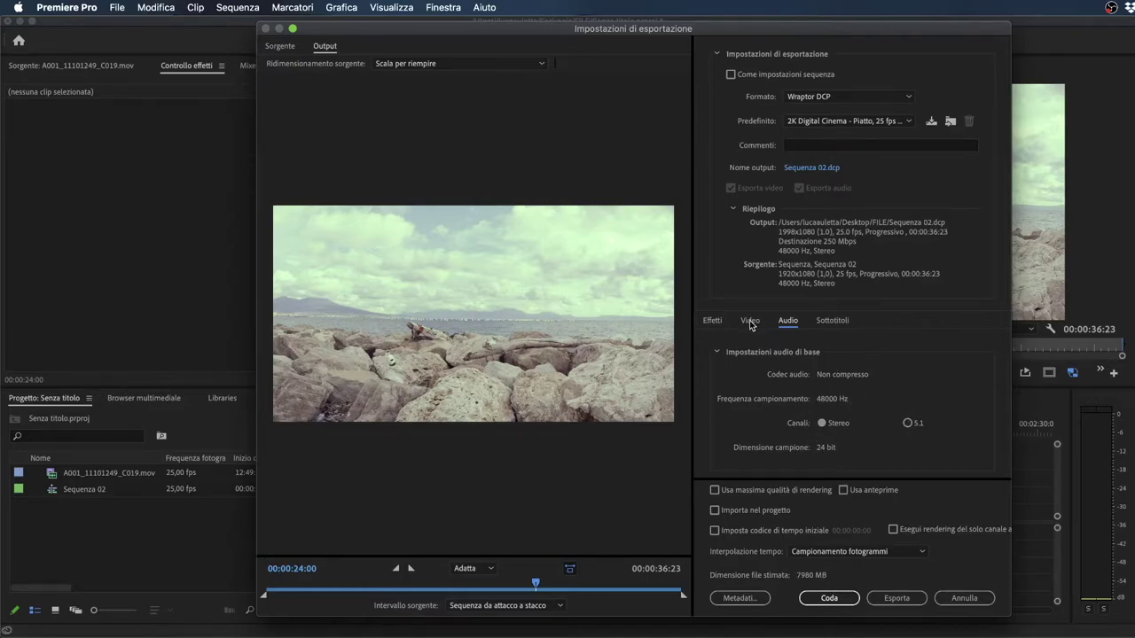
{"action": "left_click", "coordinate": [751, 322]}
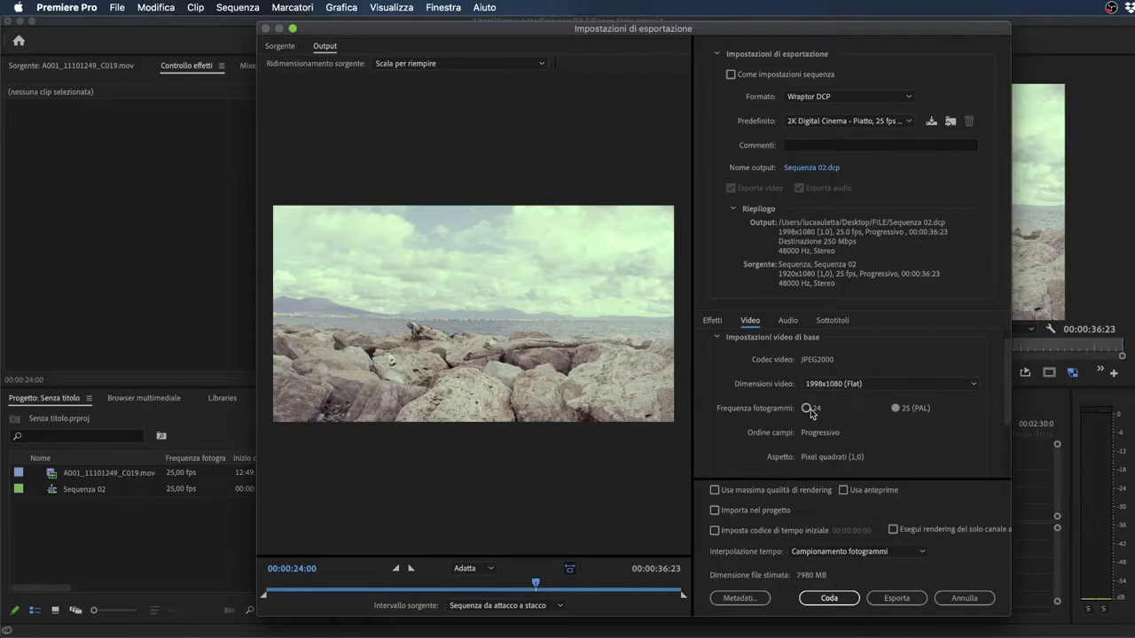
{"action": "left_click", "coordinate": [934, 390]}
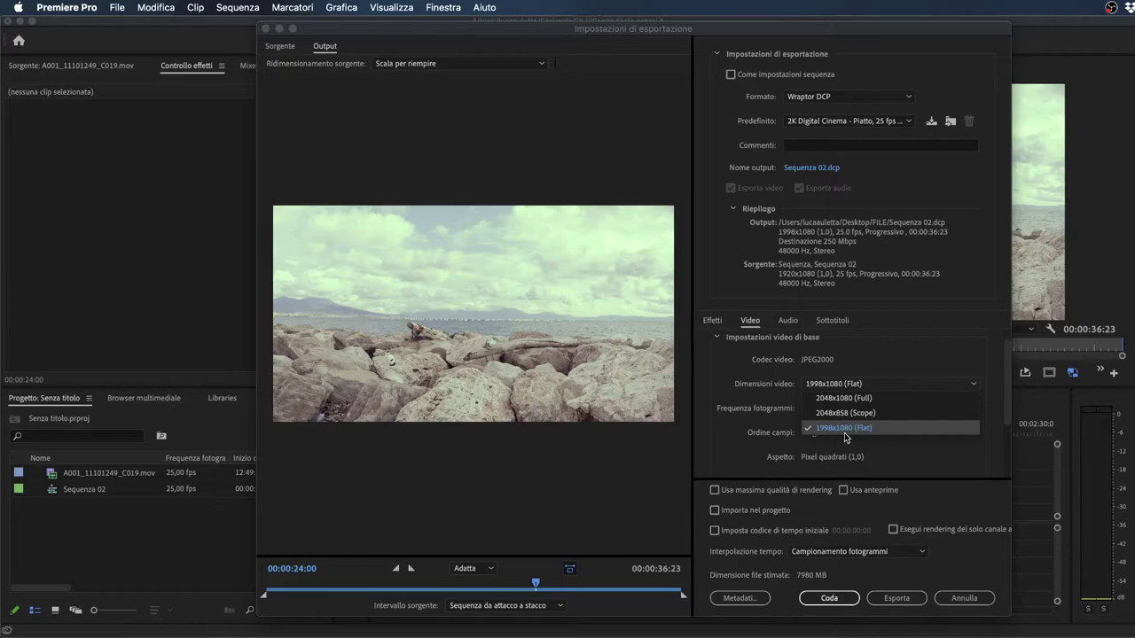
Step: Preview the 2048x1080 Full and 2048x858 Scope frame sizes, then settle on 1998x1080 Flat
{"action": "left_click", "coordinate": [896, 429]}
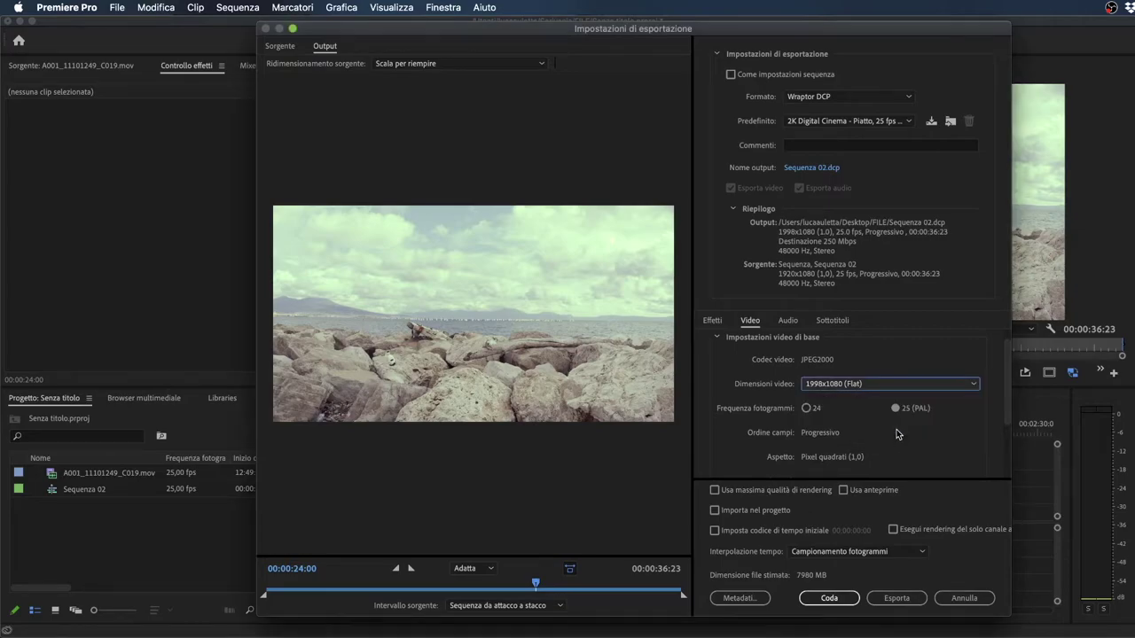
{"action": "left_click", "coordinate": [886, 383]}
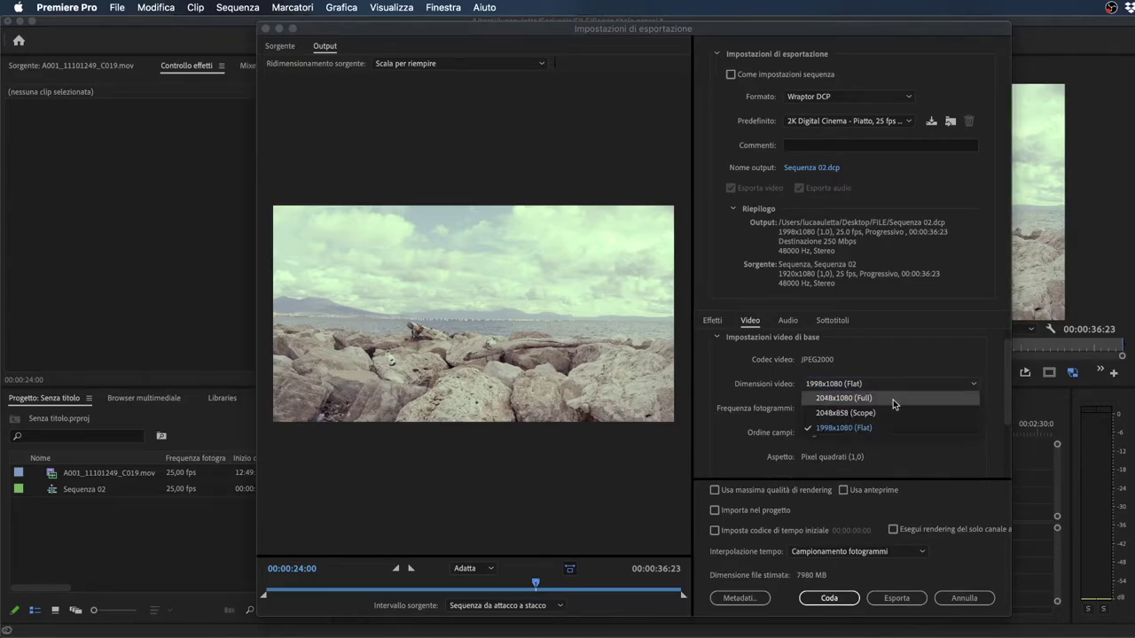
{"action": "left_click", "coordinate": [893, 399]}
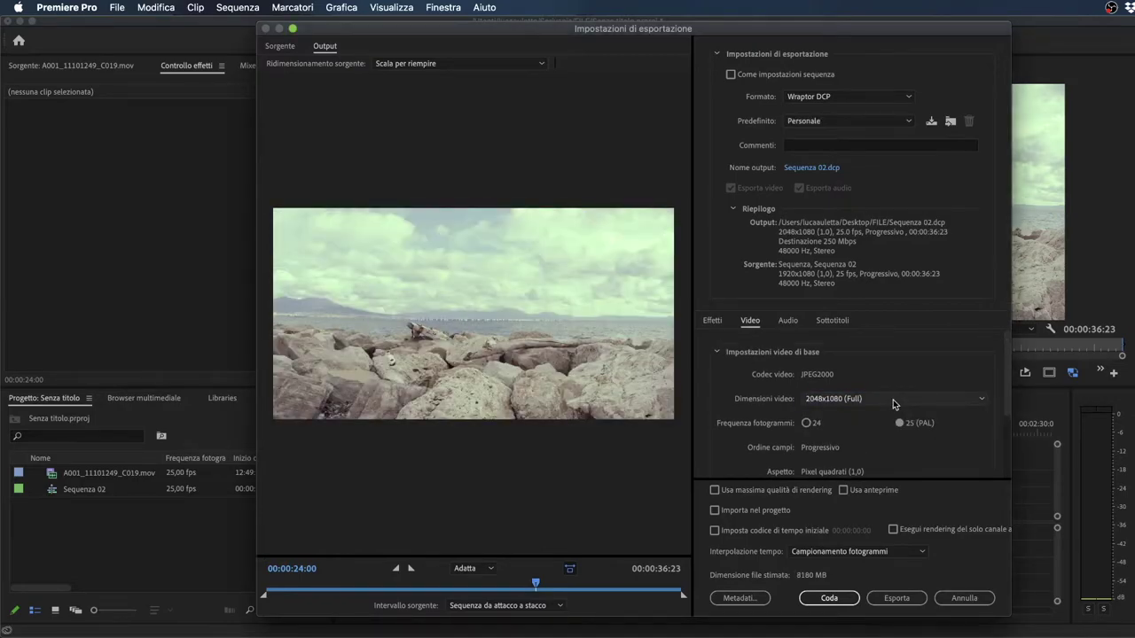
{"action": "left_click", "coordinate": [893, 399]}
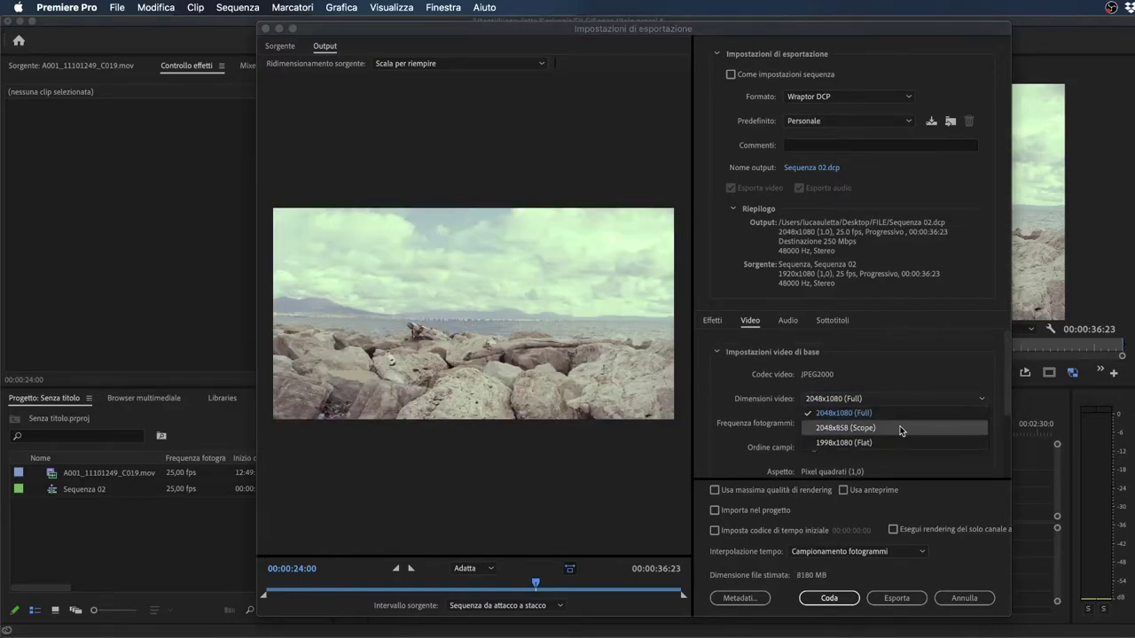
{"action": "left_click", "coordinate": [897, 428]}
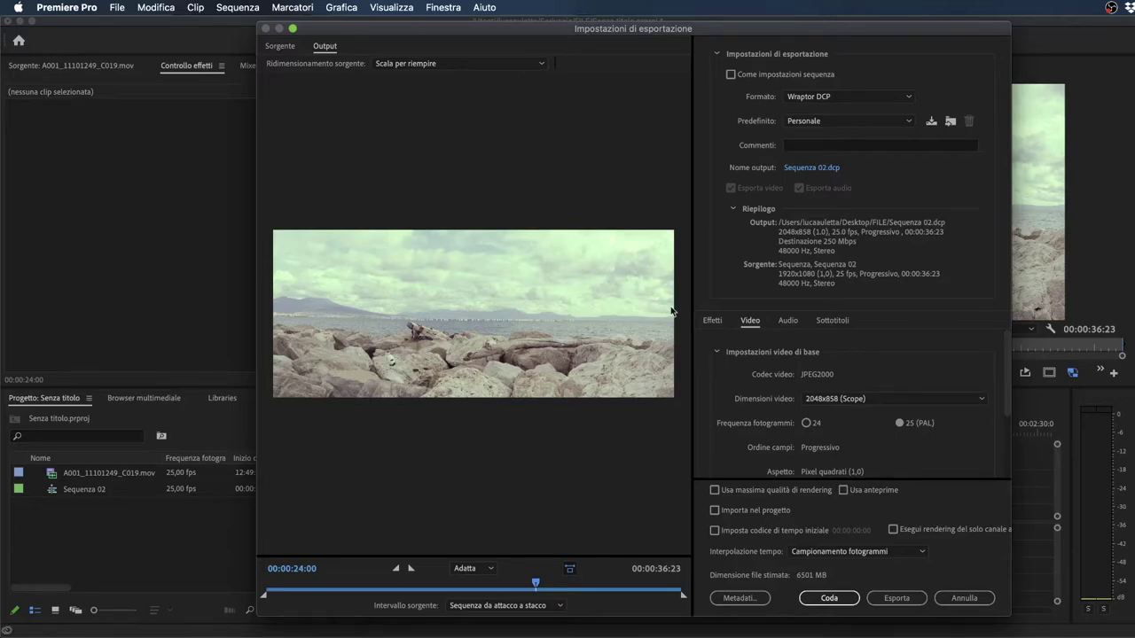
{"action": "left_click", "coordinate": [904, 400]}
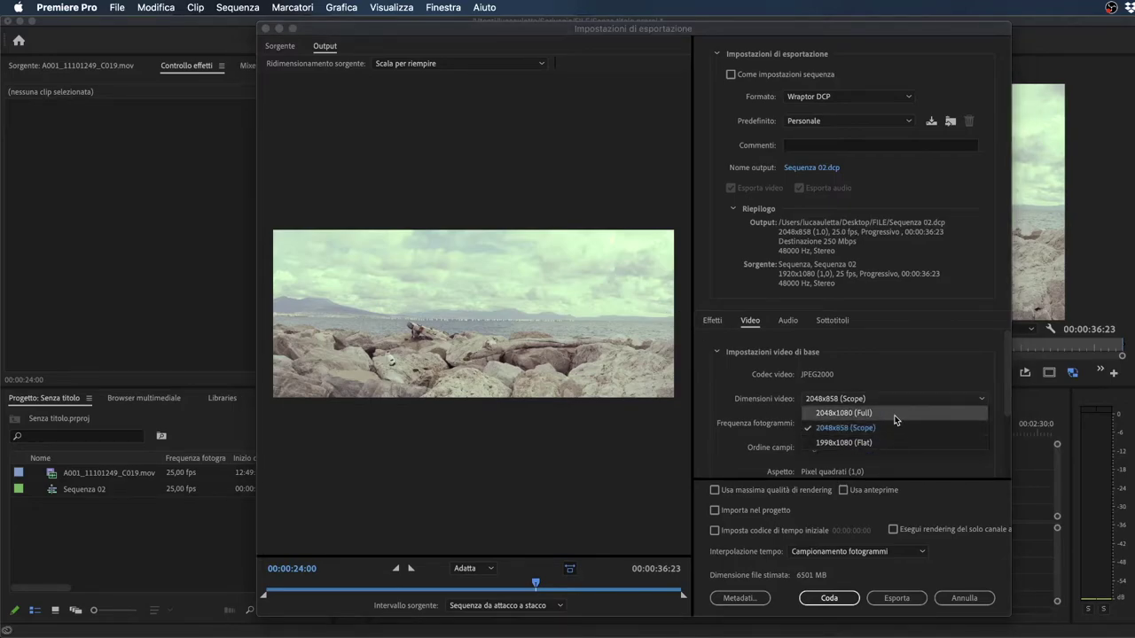
{"action": "left_click", "coordinate": [896, 413]}
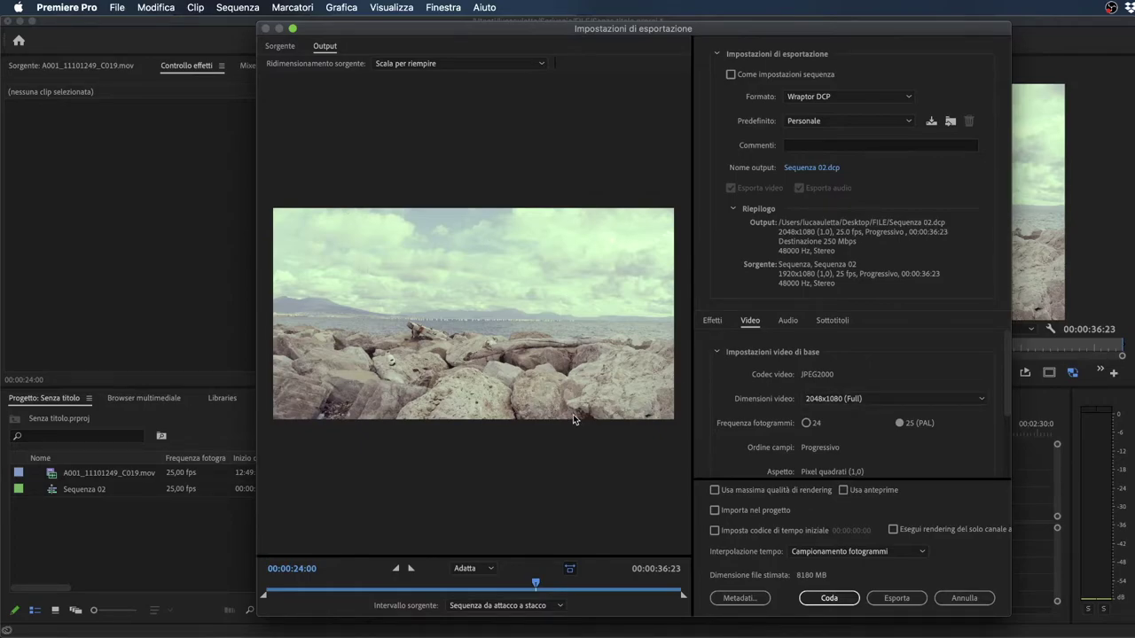
{"action": "left_click", "coordinate": [870, 403]}
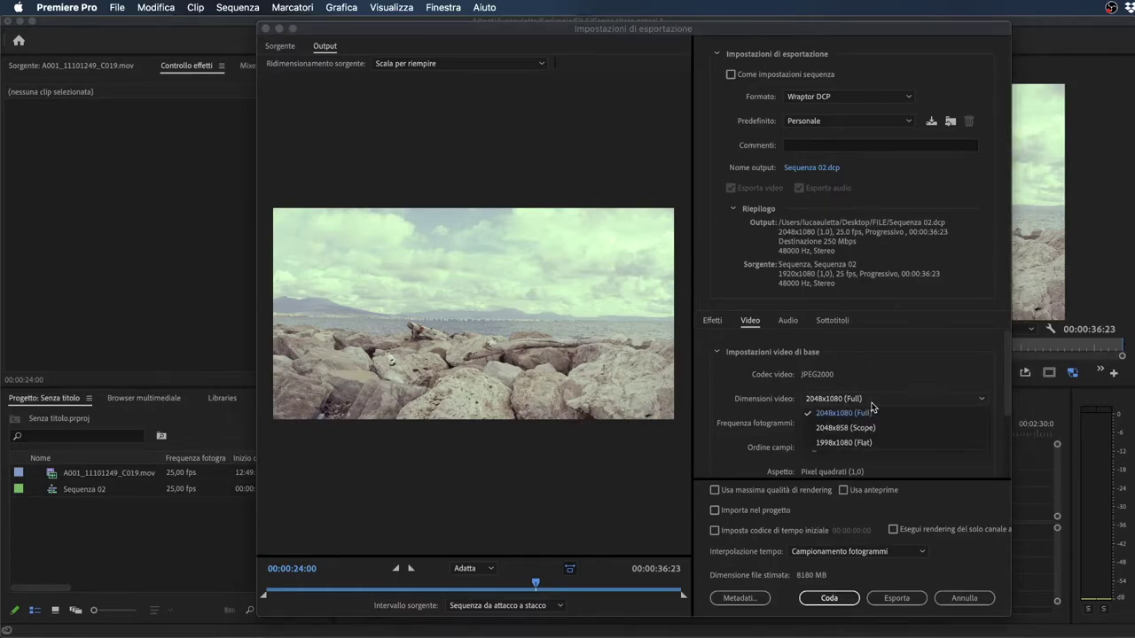
{"action": "left_click", "coordinate": [937, 452]}
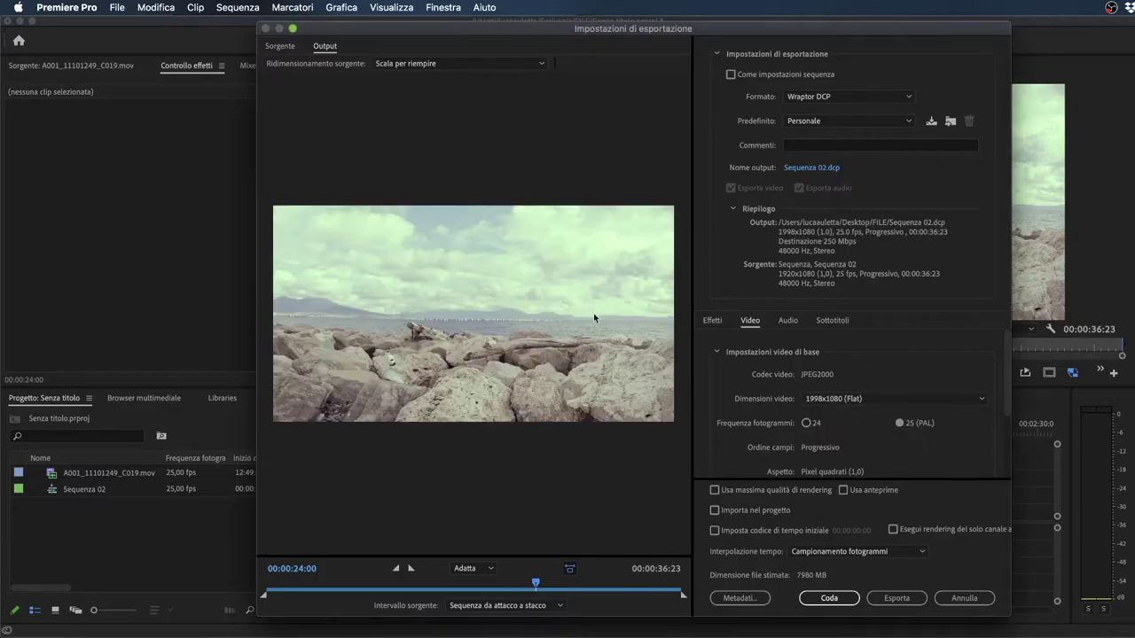
{"action": "left_click", "coordinate": [502, 64]}
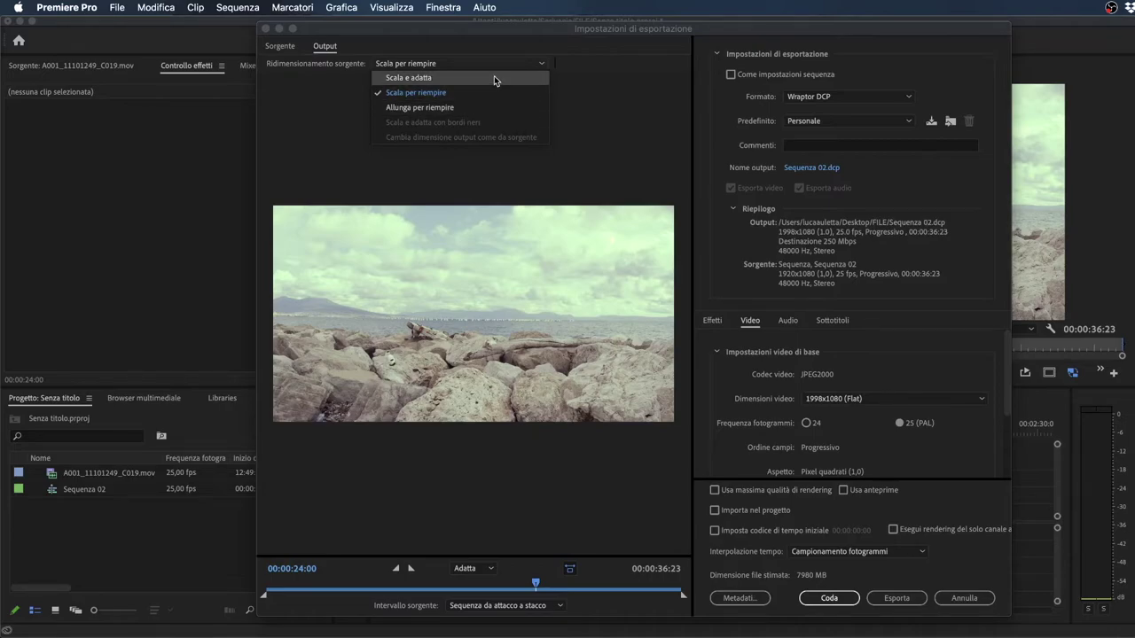
Step: Try the Scala e adatta, scale-to-fill and stretch source scaling options
{"action": "left_click", "coordinate": [494, 78]}
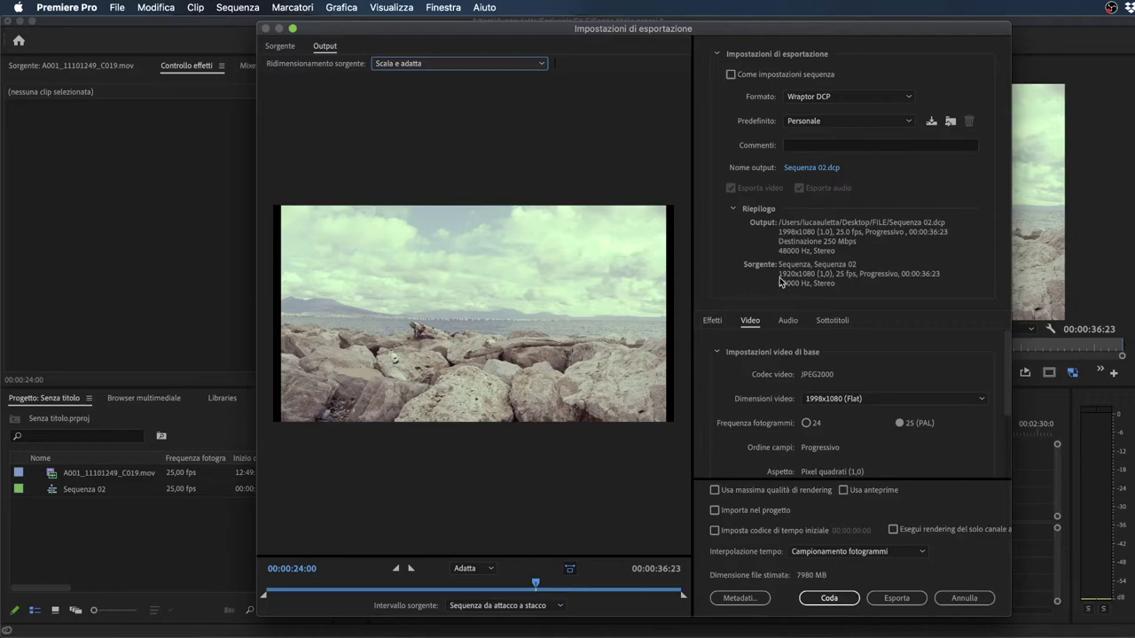
{"action": "left_click", "coordinate": [495, 69]}
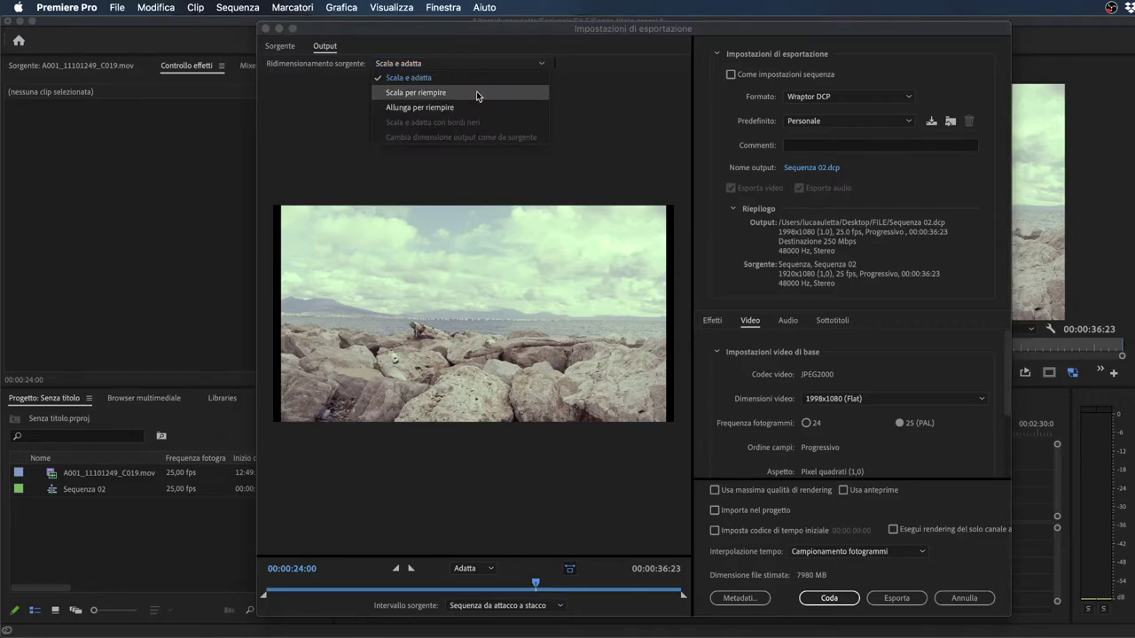
{"action": "left_click", "coordinate": [476, 91]}
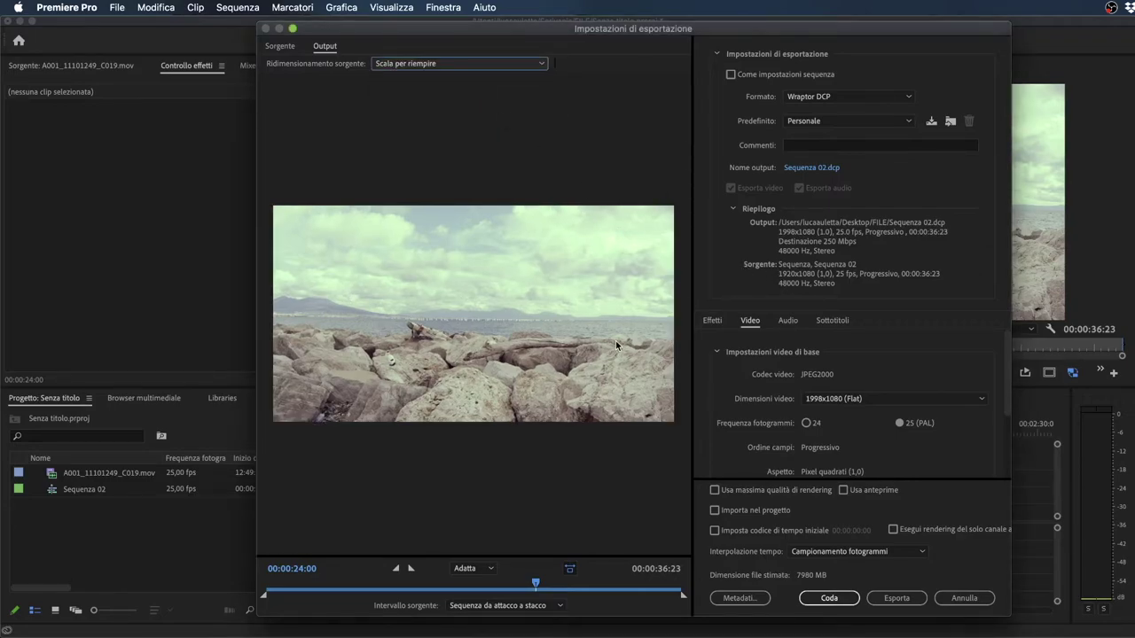
{"action": "left_click", "coordinate": [508, 64]}
{"action": "left_click", "coordinate": [506, 105]}
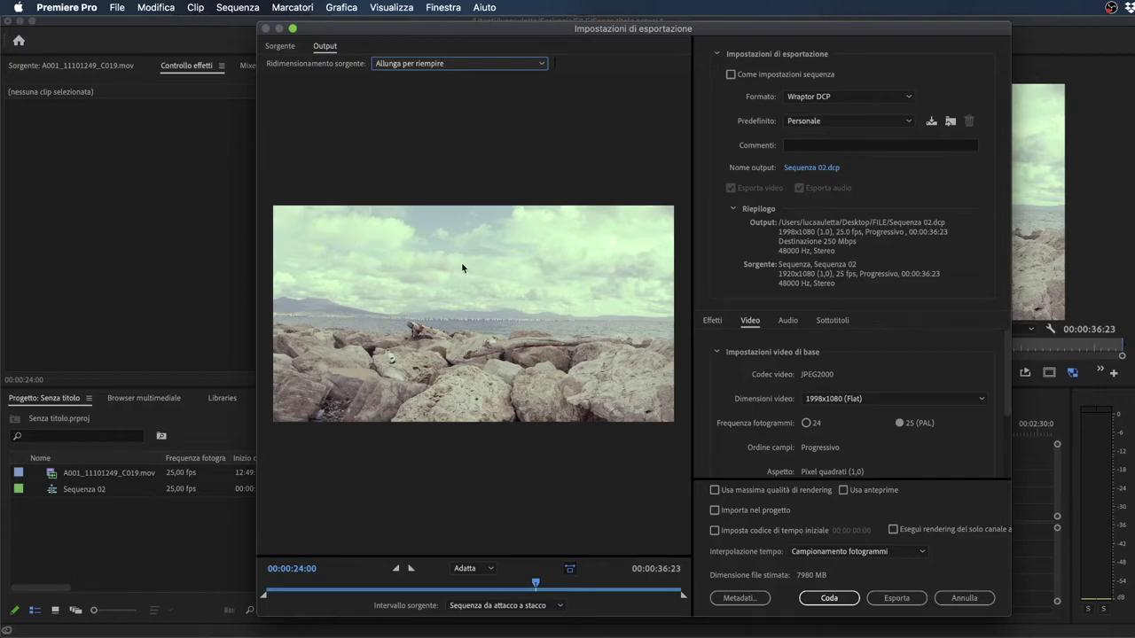
{"action": "left_click", "coordinate": [496, 64]}
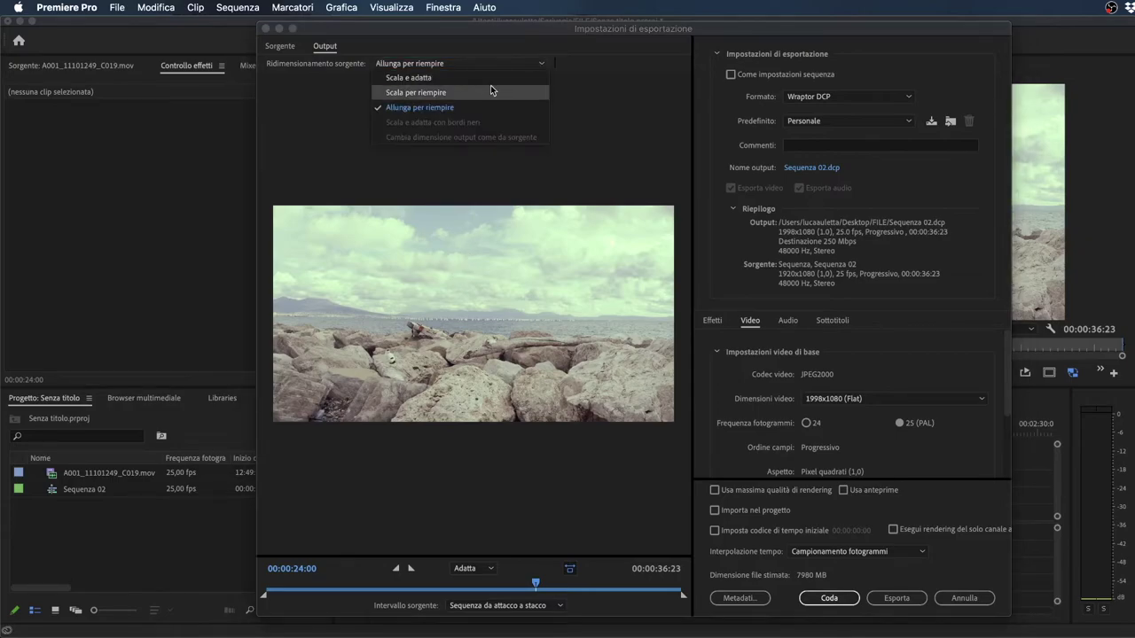
{"action": "left_click", "coordinate": [624, 122]}
Step: Set the frame size to 2048x858 (Scope) and source scaling to Scala per riempire
{"action": "left_click", "coordinate": [980, 399]}
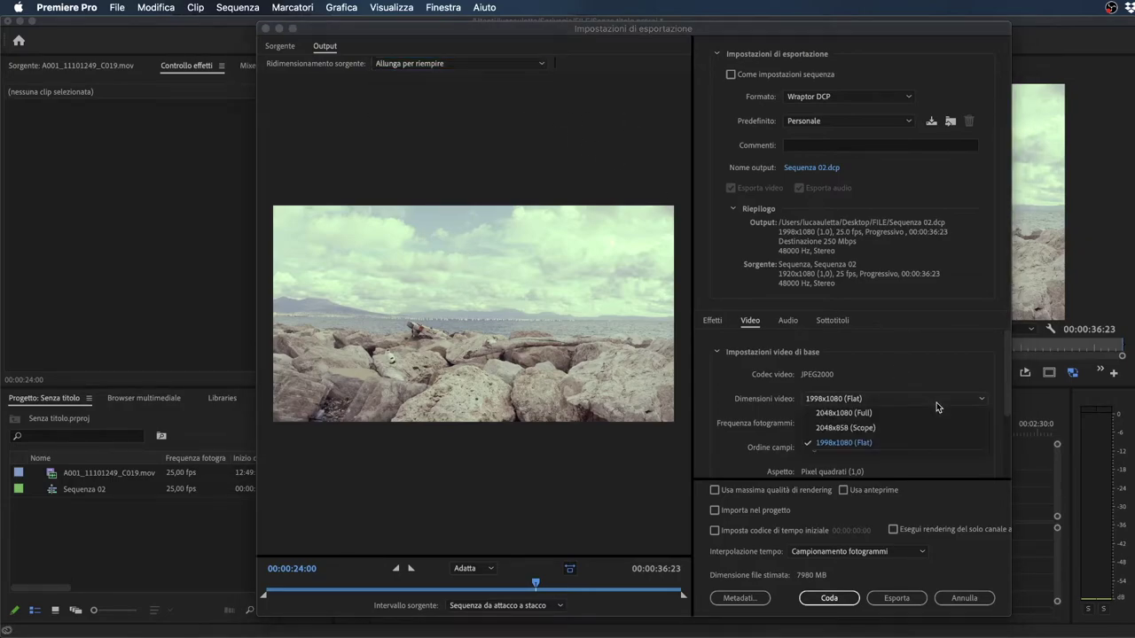
{"action": "left_click", "coordinate": [932, 428]}
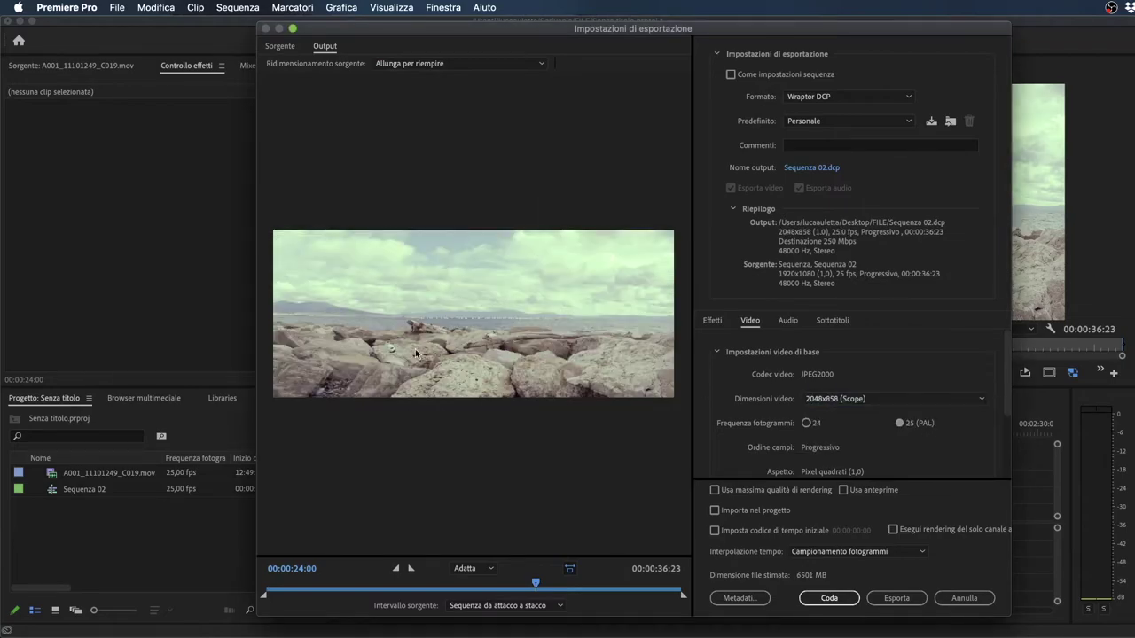
{"action": "left_click", "coordinate": [466, 66]}
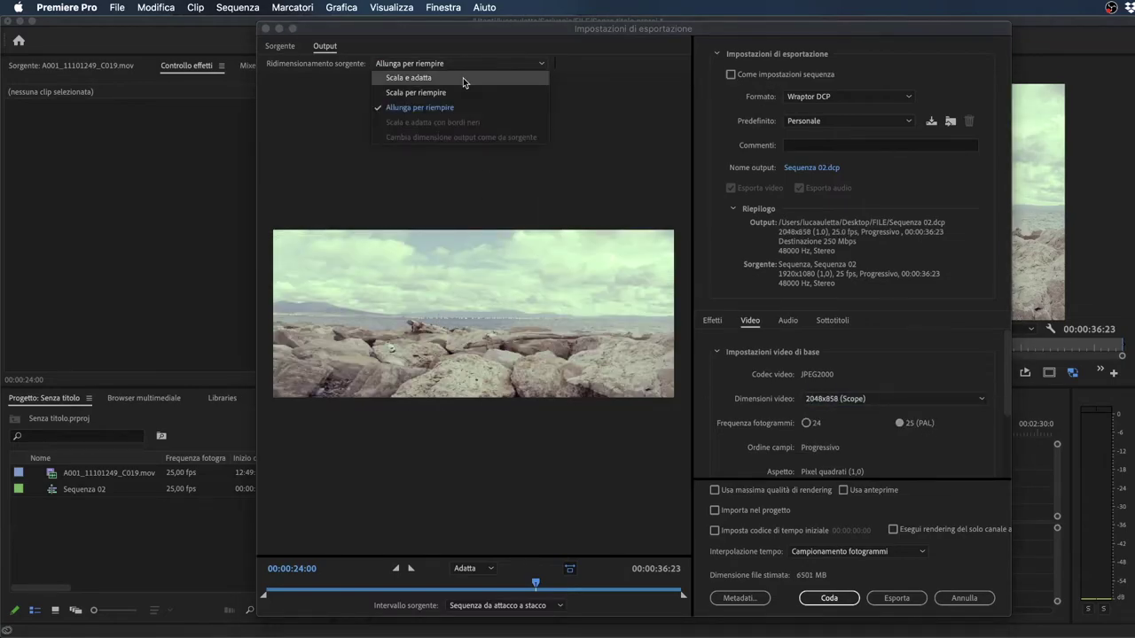
{"action": "left_click", "coordinate": [463, 77]}
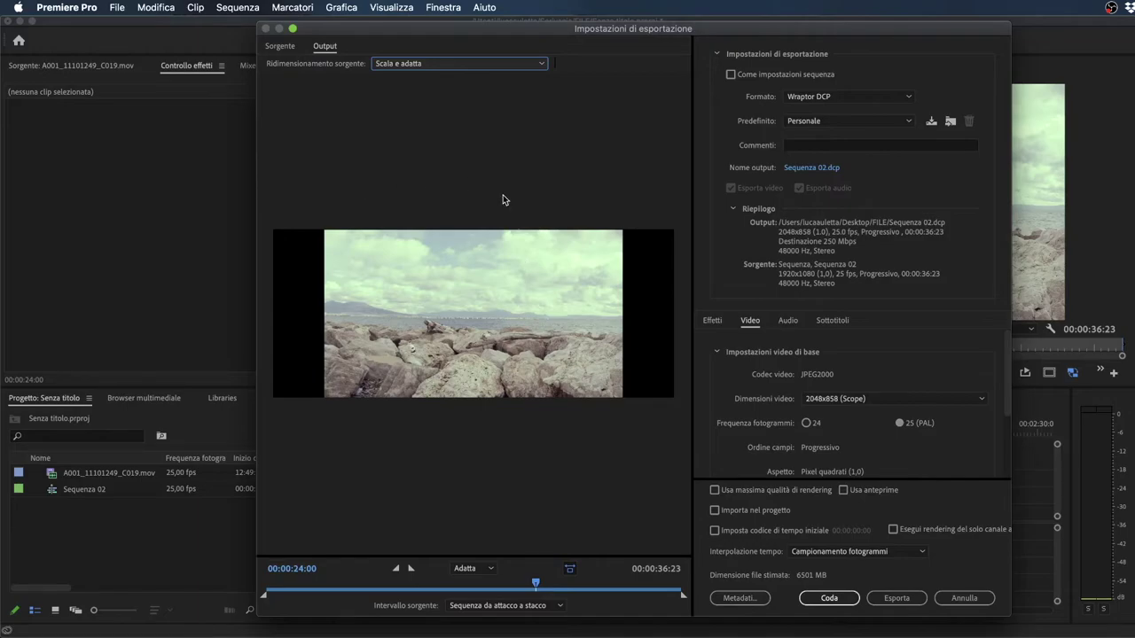
{"action": "left_click", "coordinate": [493, 66]}
{"action": "left_click", "coordinate": [472, 93]}
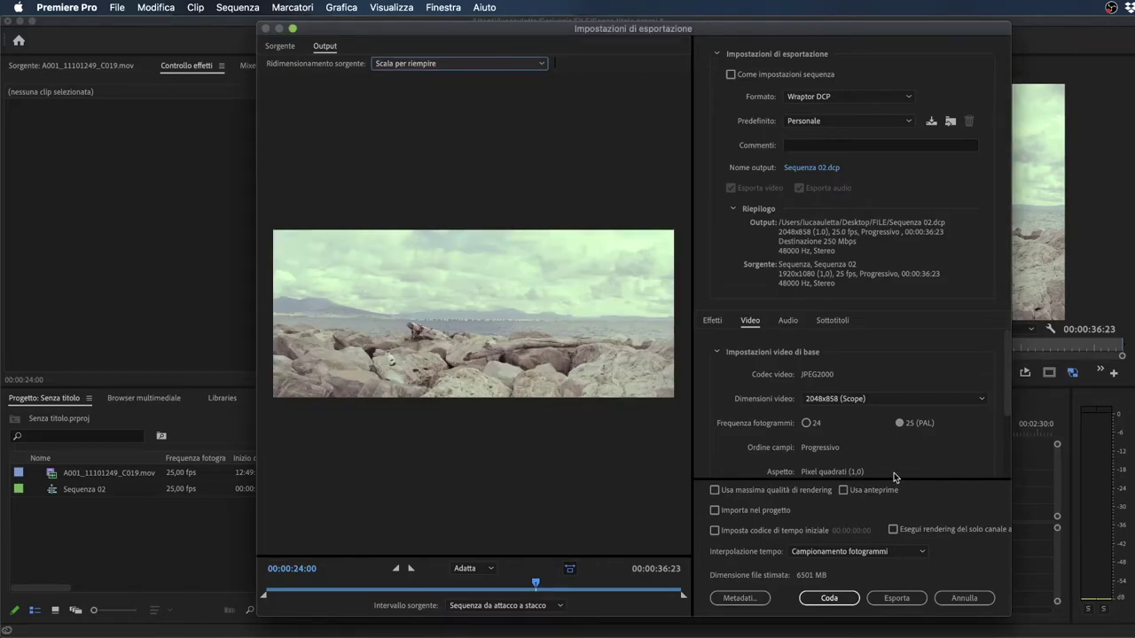
Step: Review the Video settings and launch the Scope DCP export of Sequenza 02
{"action": "scroll", "coordinate": [893, 470], "scroll_direction": "down", "scroll_amount": 3}
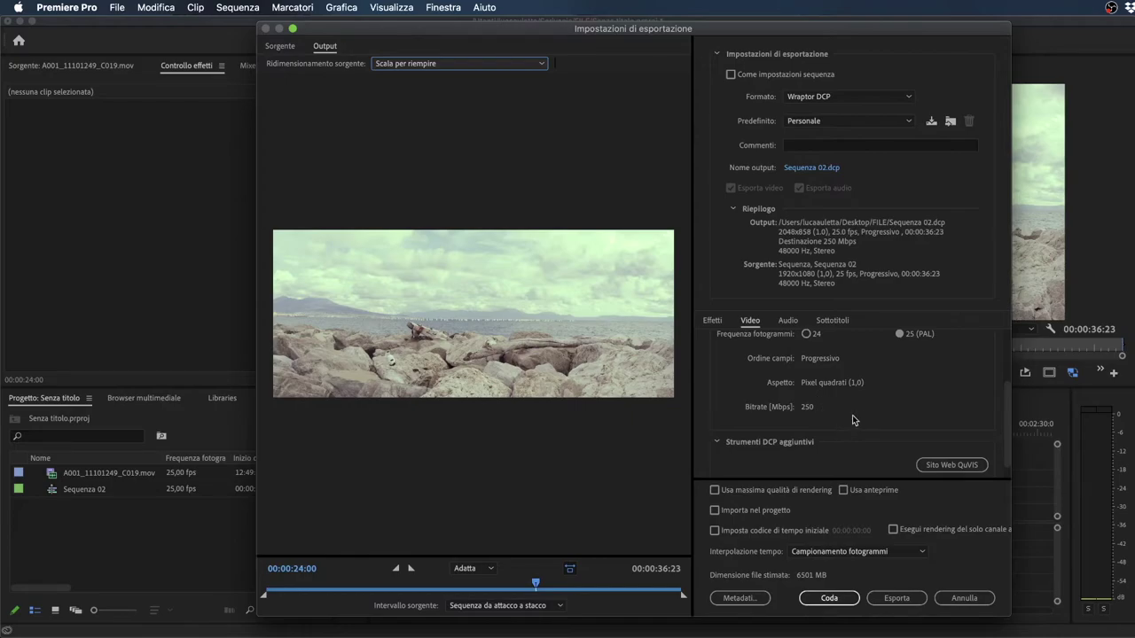
{"action": "scroll", "coordinate": [858, 418], "scroll_direction": "up", "scroll_amount": 2}
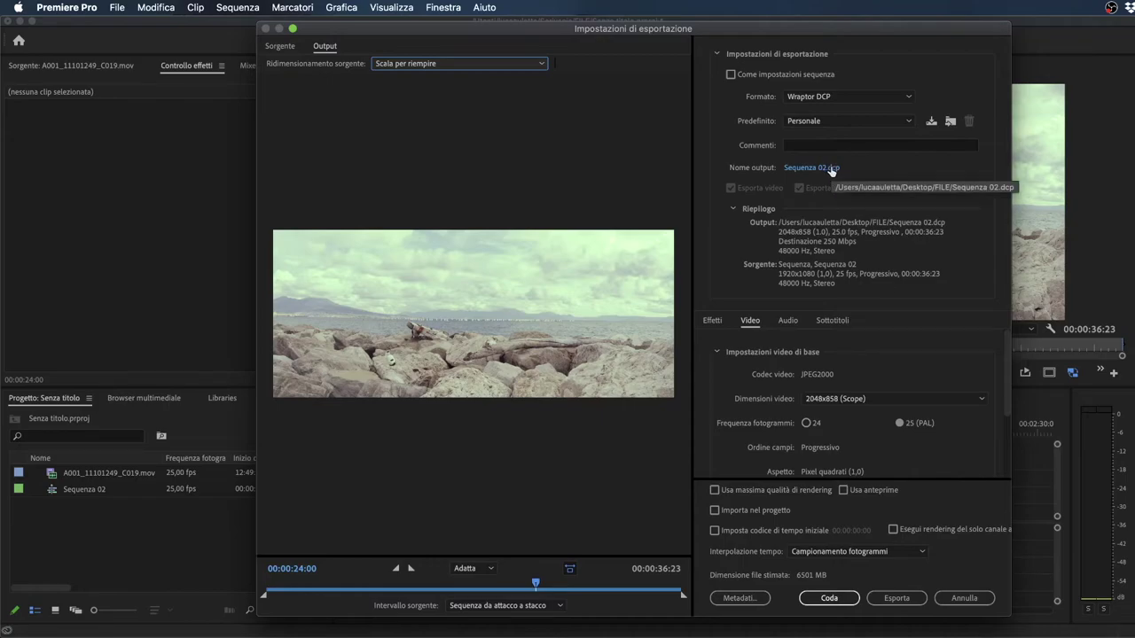
{"action": "left_click", "coordinate": [894, 599]}
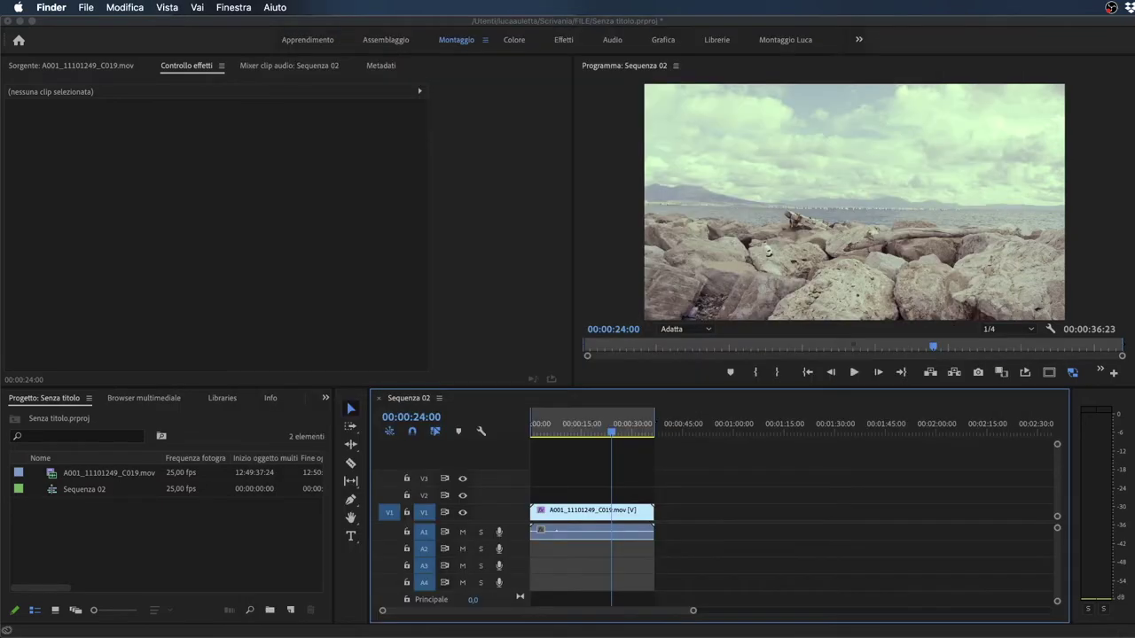
Step: Center the exp dcp window and rename the Sequenza 02.dcp folder to Sequenza 02
{"action": "left_click_drag", "start_coordinate": [1064, 391], "coordinate": [627, 226]}
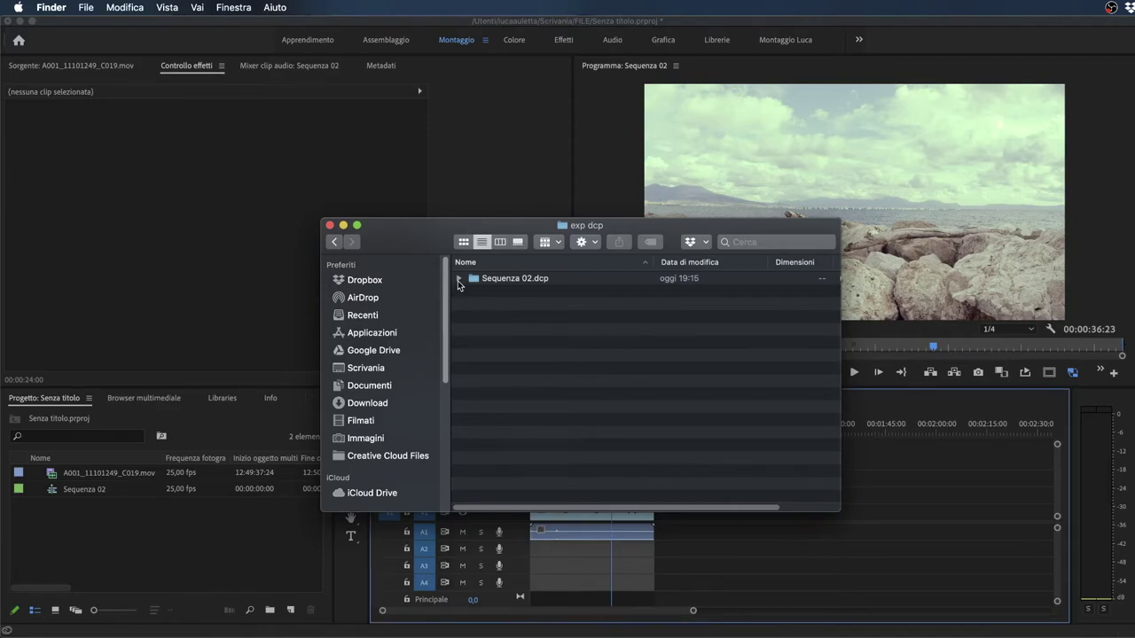
{"action": "left_click", "coordinate": [526, 280]}
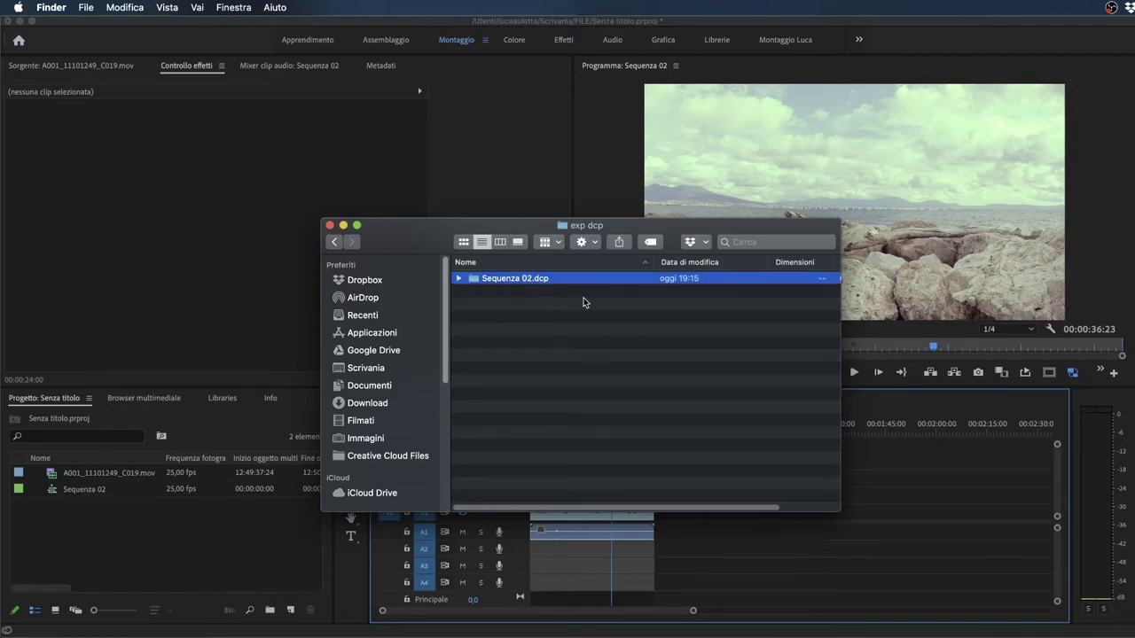
{"action": "key", "text": "Return"}
{"action": "key", "text": "BackSpace"}
{"action": "key", "text": "BackSpace"}
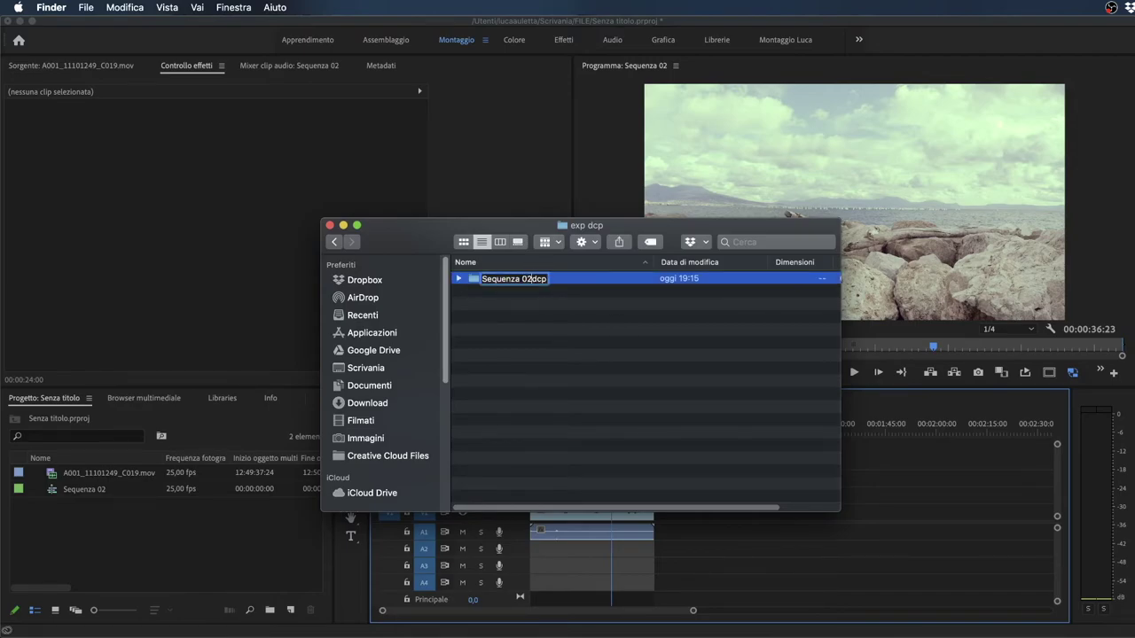
{"action": "key", "text": "BackSpace"}
{"action": "key", "text": "BackSpace"}
{"action": "key", "text": "Return"}
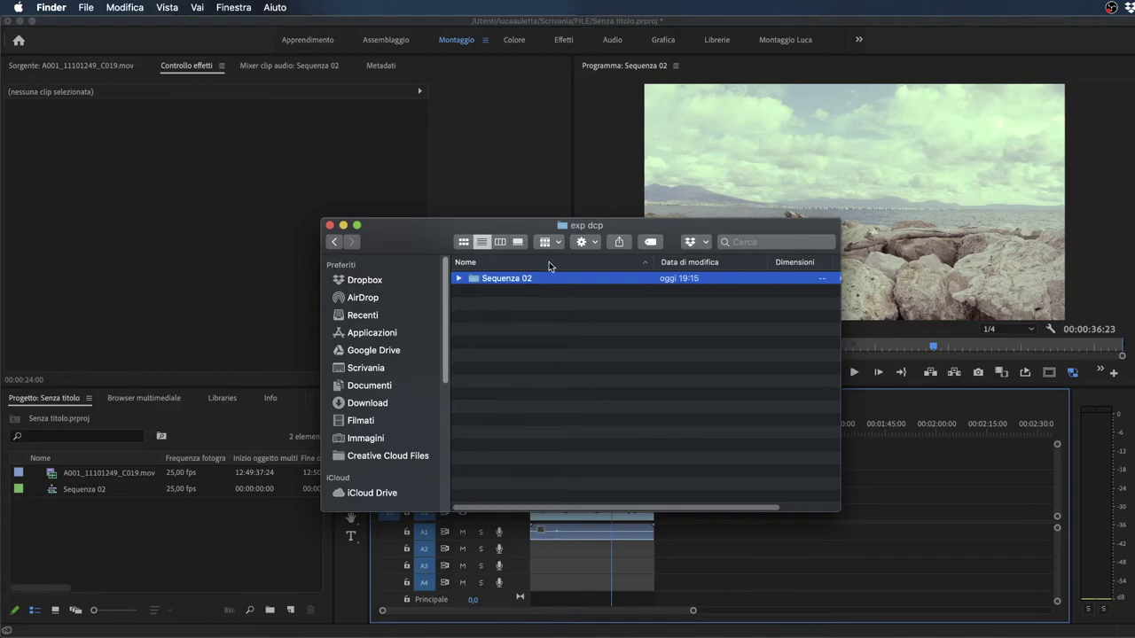
{"action": "left_click", "coordinate": [458, 278]}
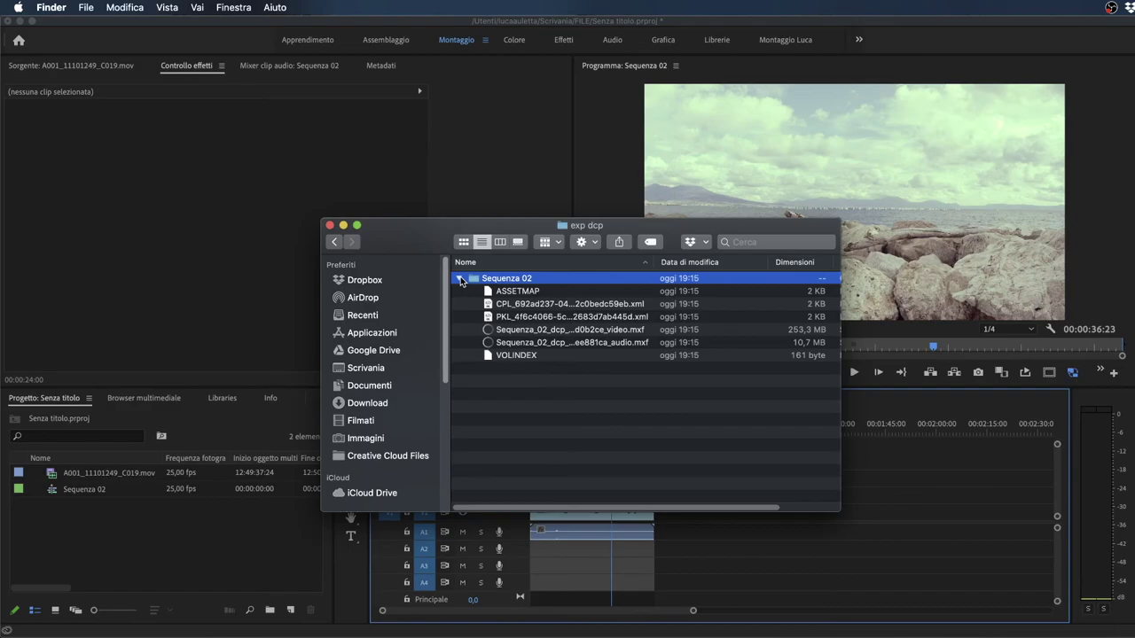
{"action": "left_click", "coordinate": [460, 280]}
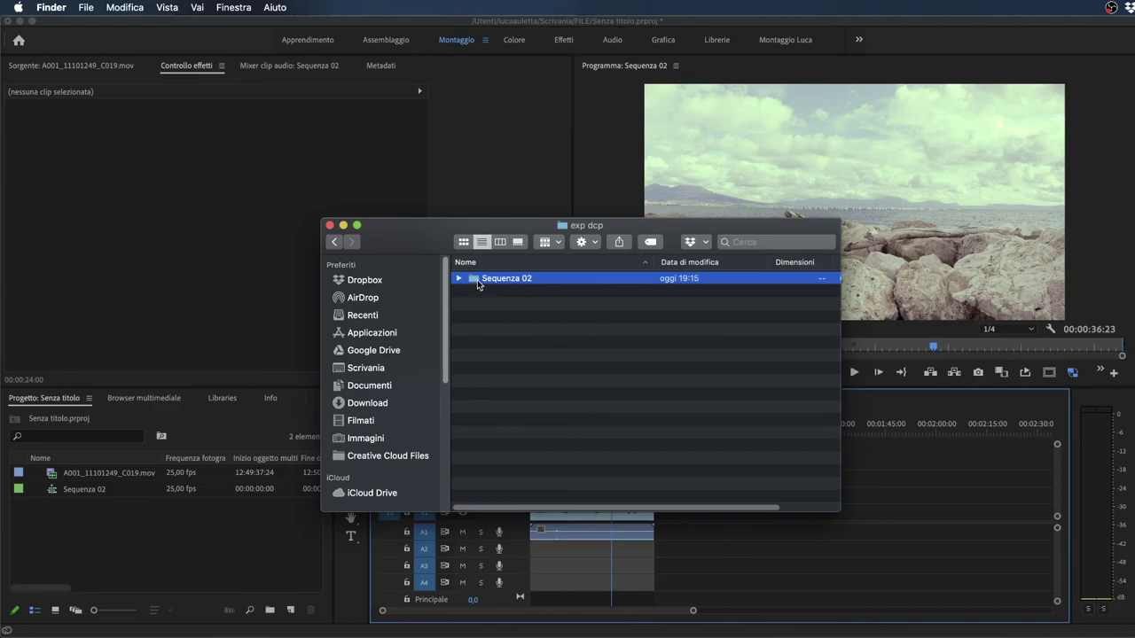
{"action": "left_click_drag", "start_coordinate": [477, 284], "coordinate": [514, 320]}
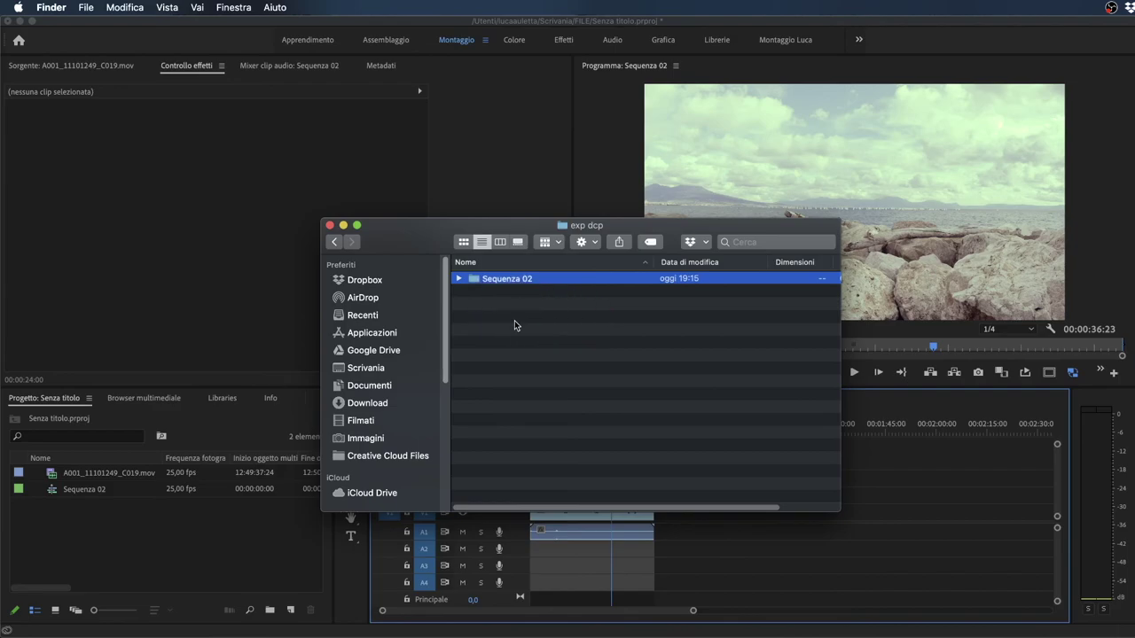
{"action": "left_click", "coordinate": [459, 279]}
{"action": "left_click", "coordinate": [459, 280]}
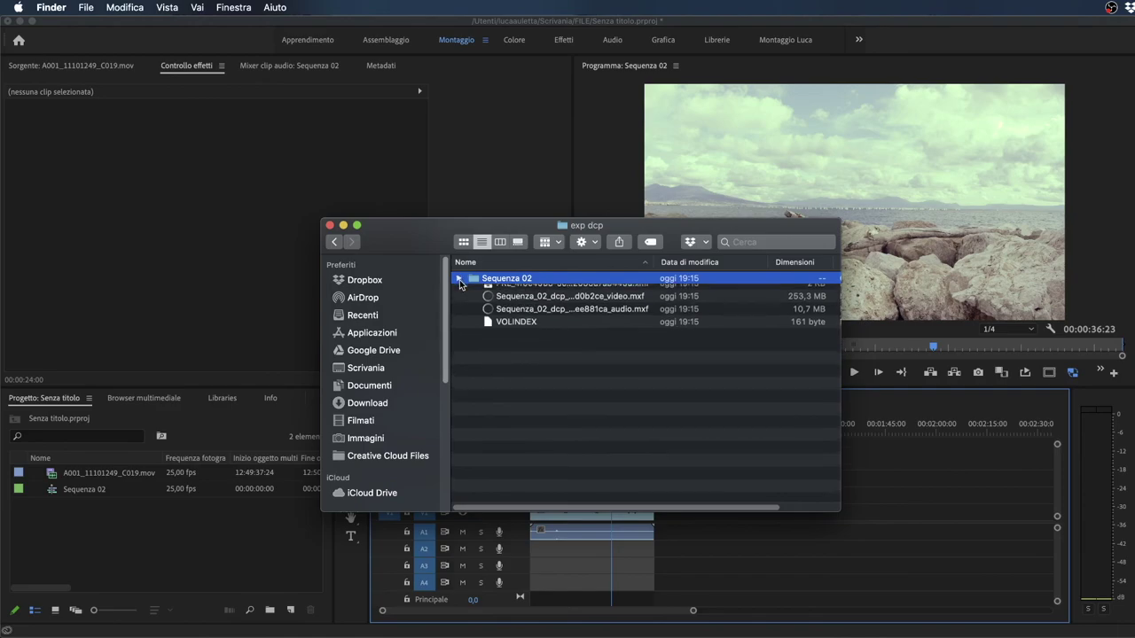